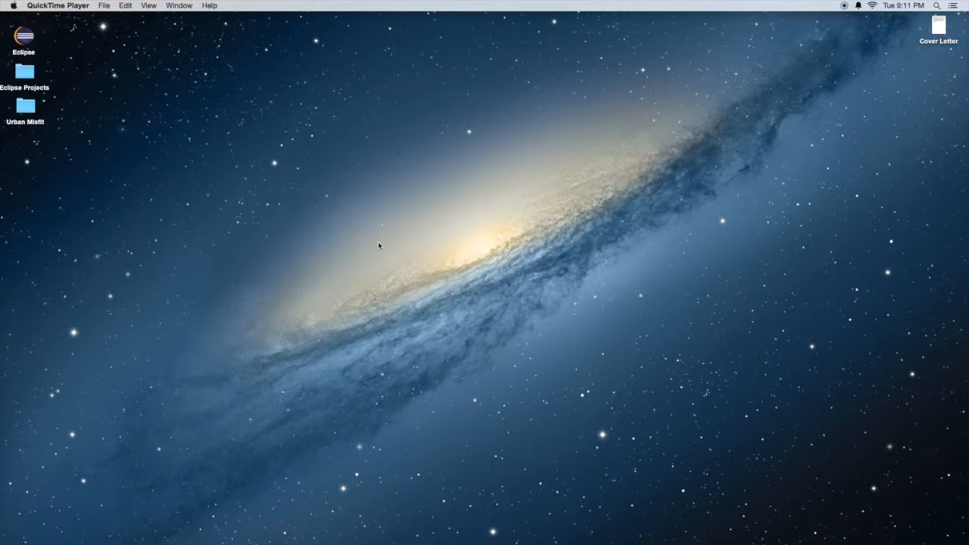
mouse_move(3, 216)
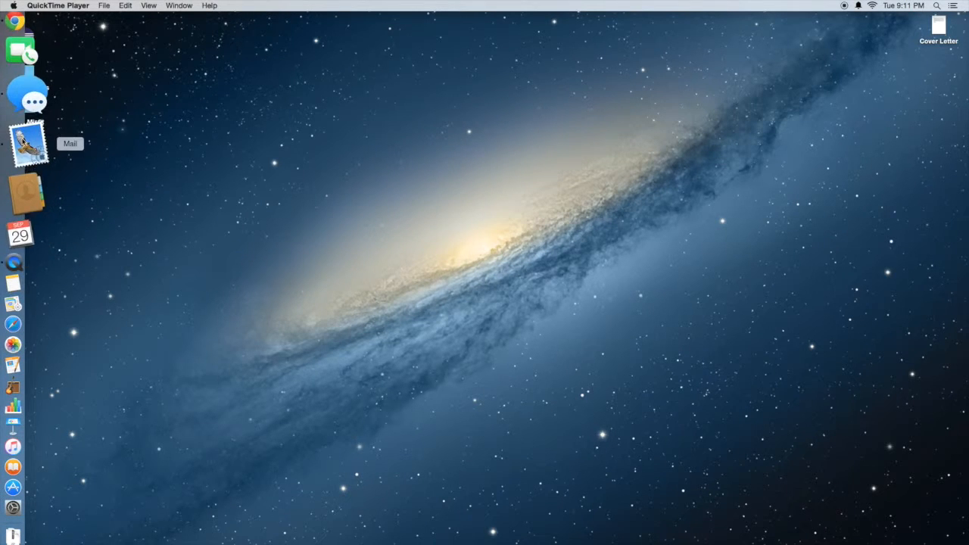
left_click(18, 84)
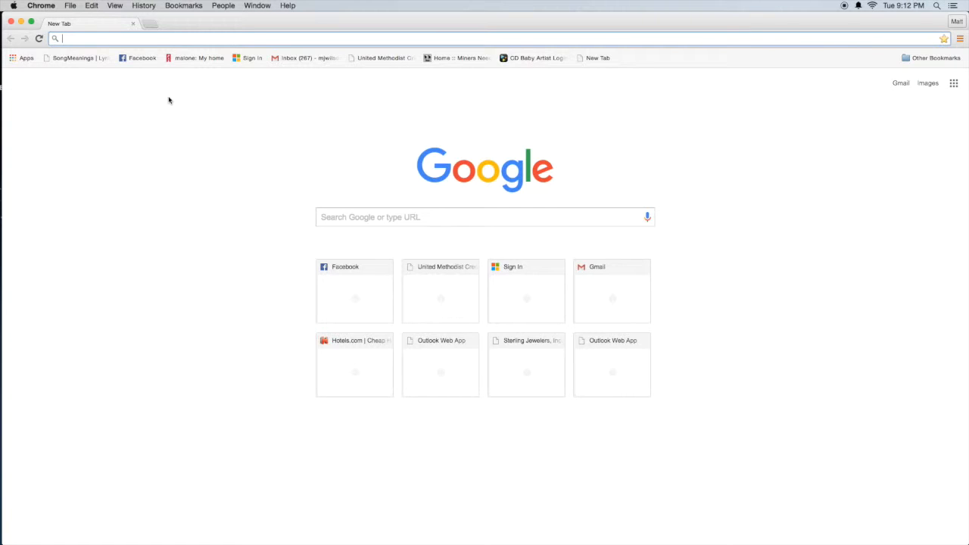
type("www.google.")
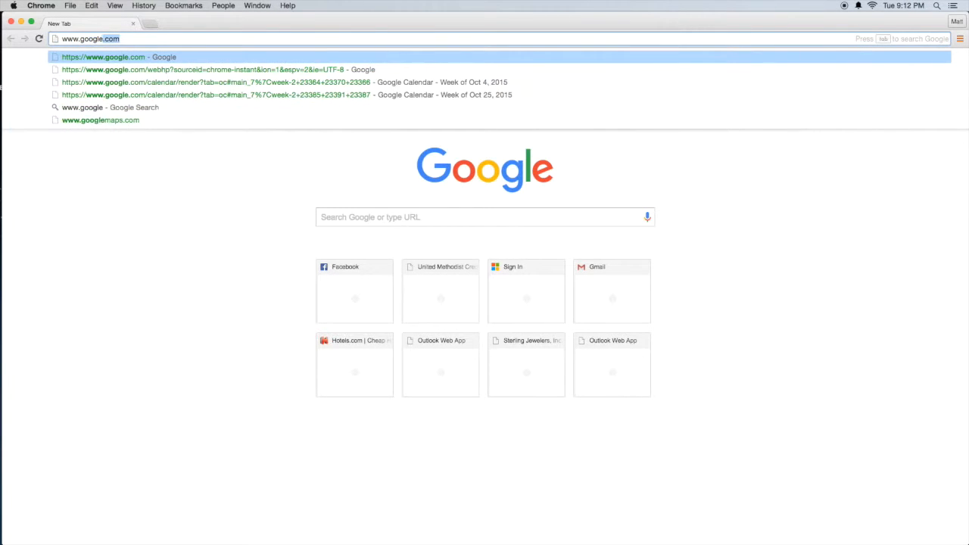
type("com")
key("Return")
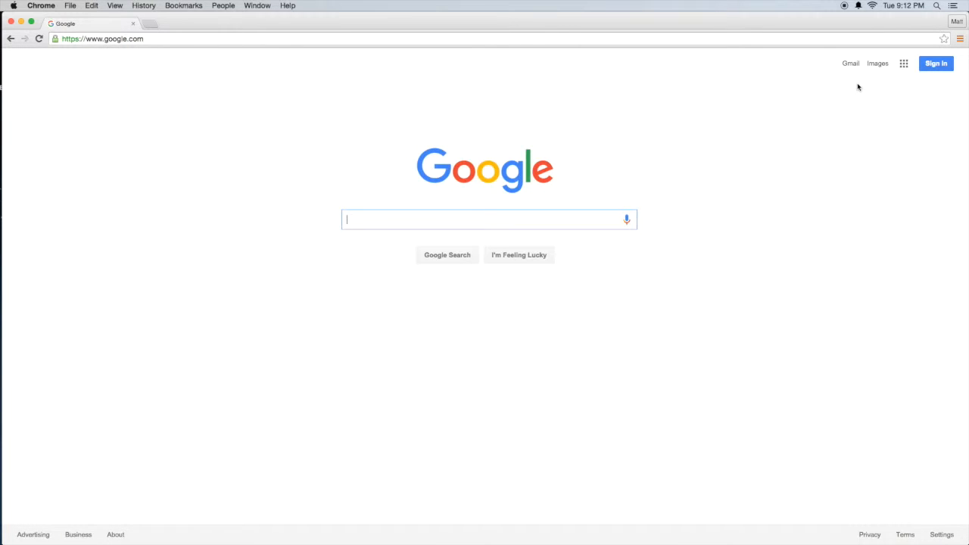
- Start signing in to Google with an added account and submit the account's e-mail address
left_click(932, 67)
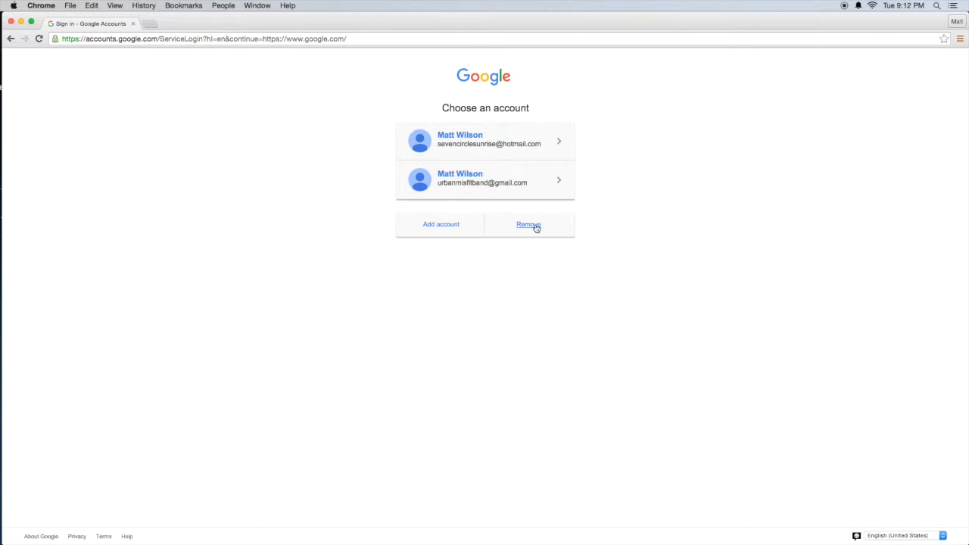
left_click(438, 230)
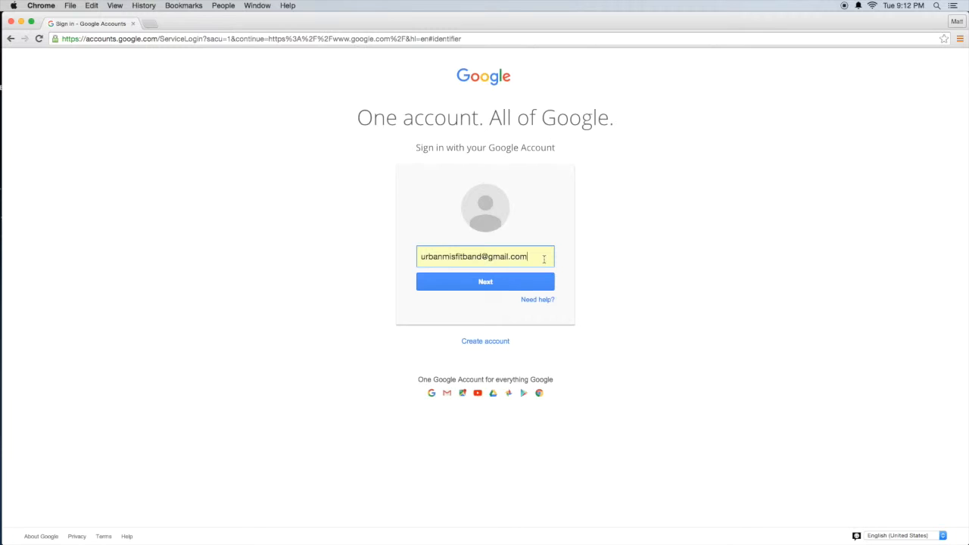
left_click_drag(421, 258, 454, 286)
left_click(481, 301)
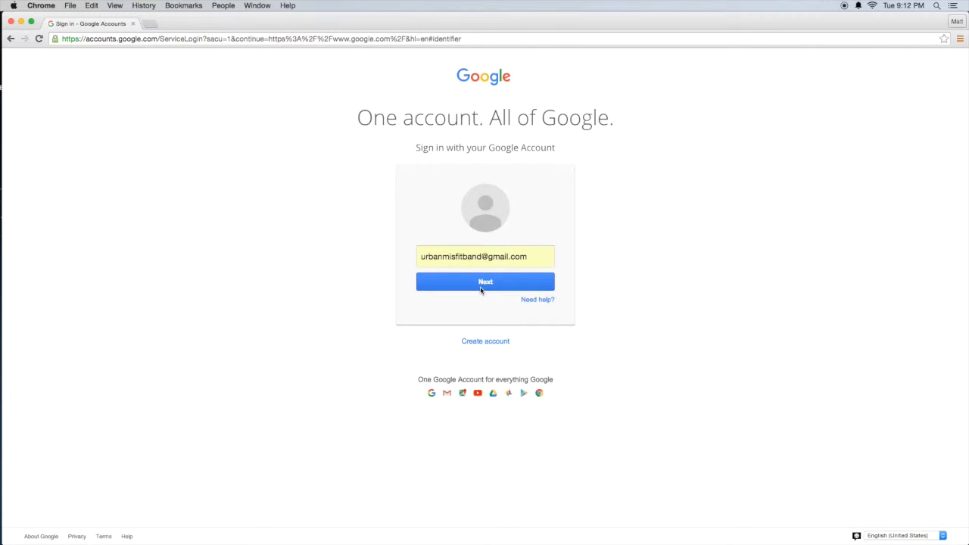
left_click_drag(420, 257, 465, 309)
left_click(464, 309)
left_click_drag(462, 258, 420, 258)
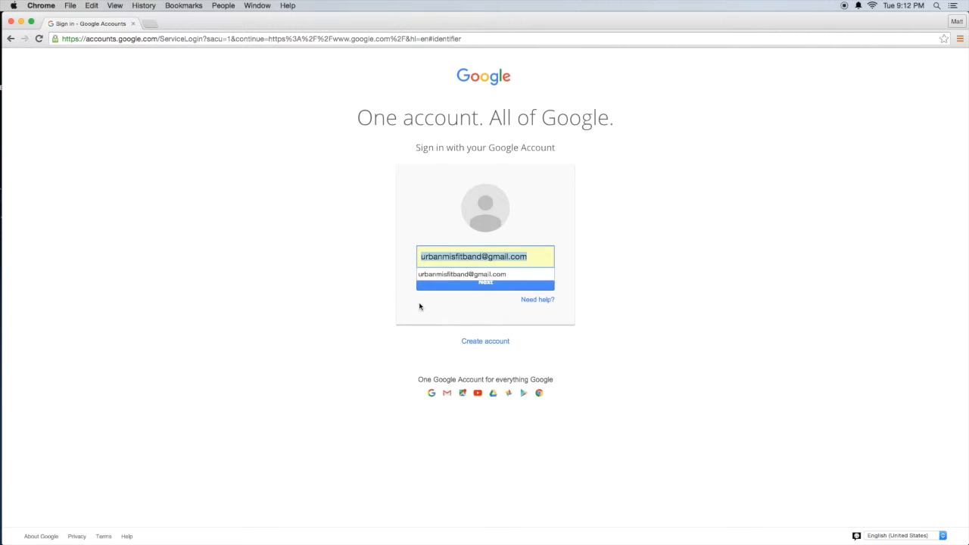
left_click(420, 306)
left_click(470, 283)
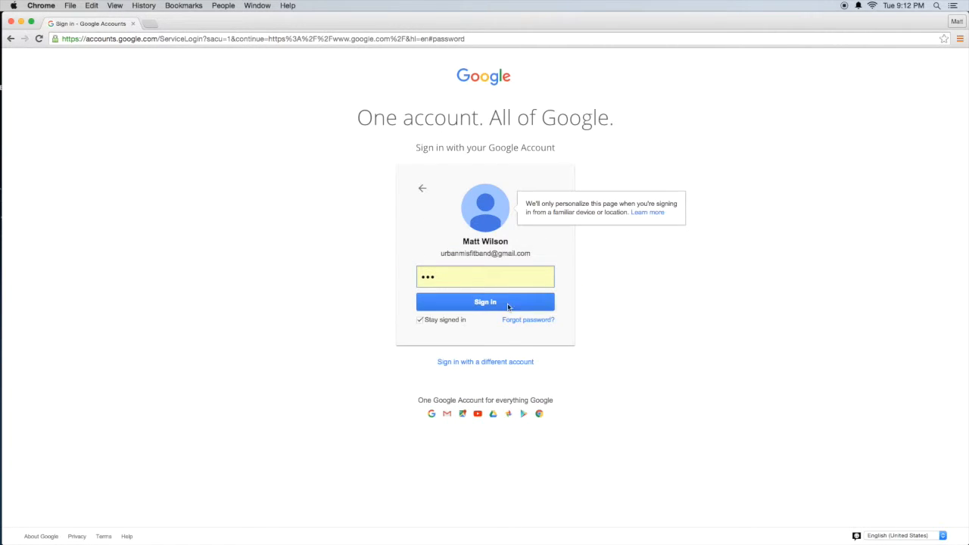
- Replace the prefilled entry with the account password and sign in
left_click_drag(468, 280, 381, 277)
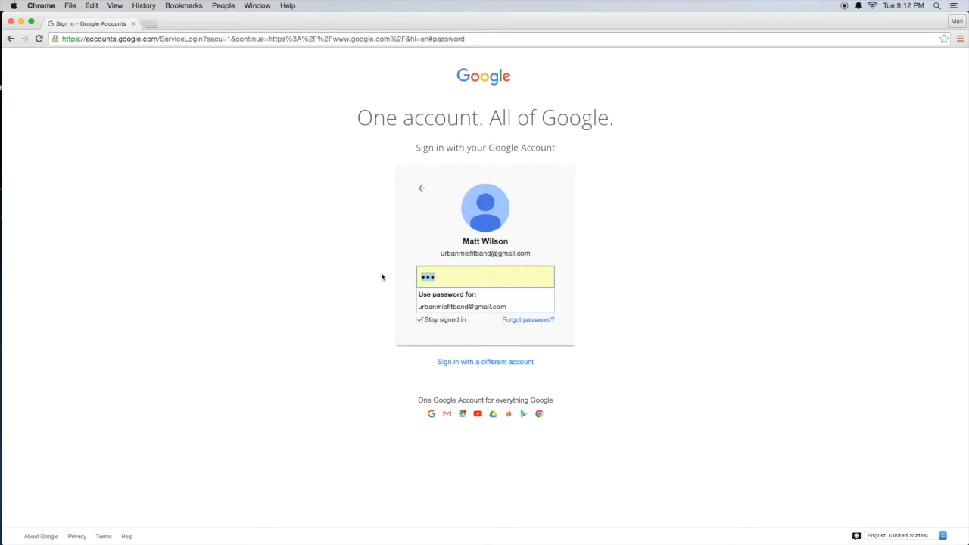
type("•")
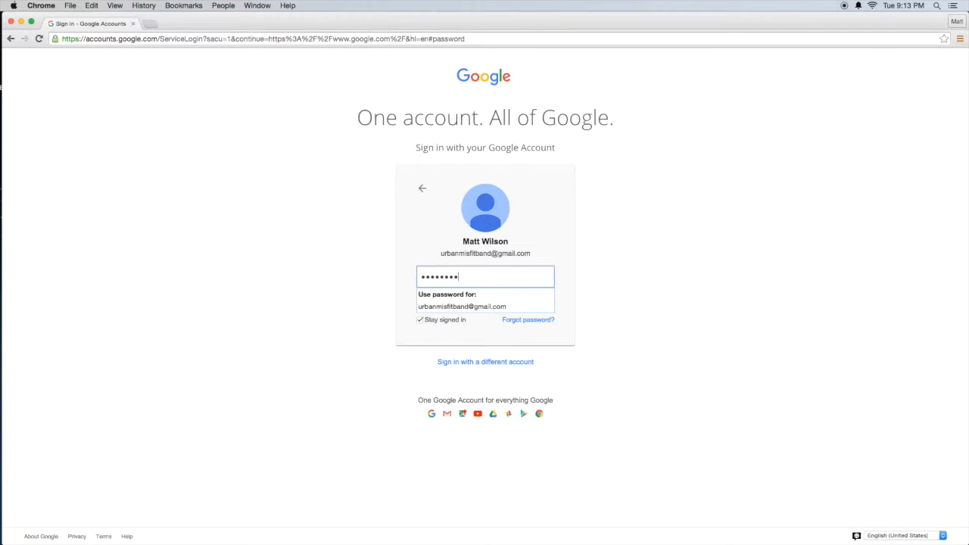
type("•")
key("BackSpace")
key("BackSpace")
type("••")
key("BackSpace")
key("BackSpace")
key("BackSpace")
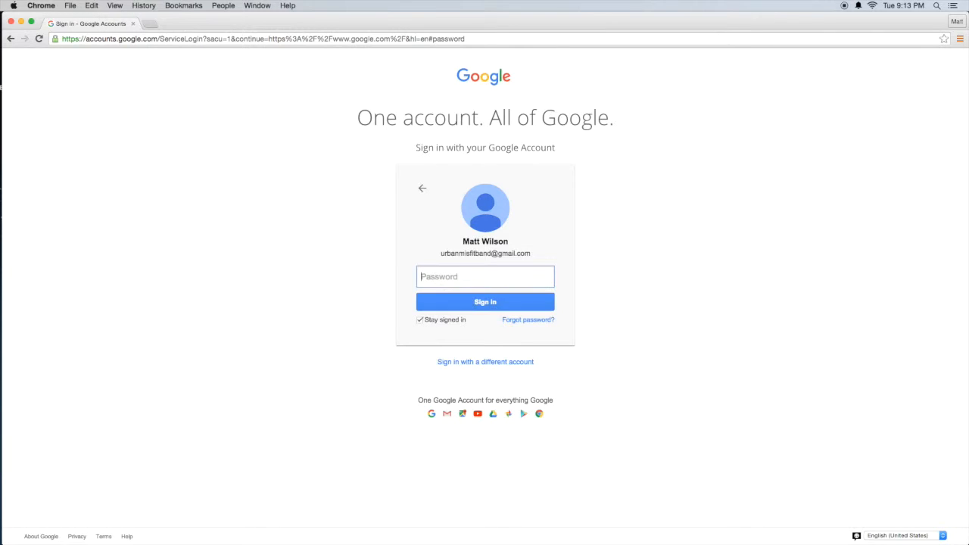
type("••")
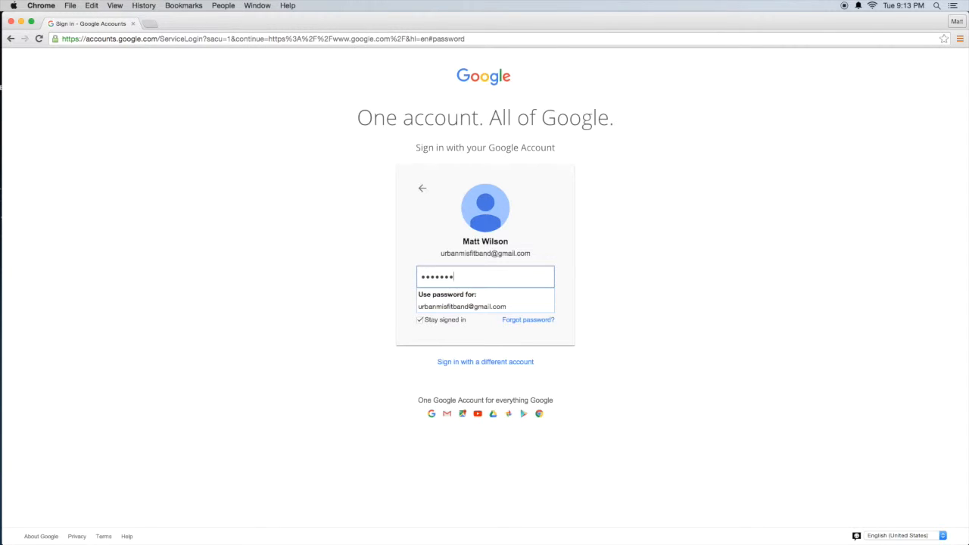
key("Return")
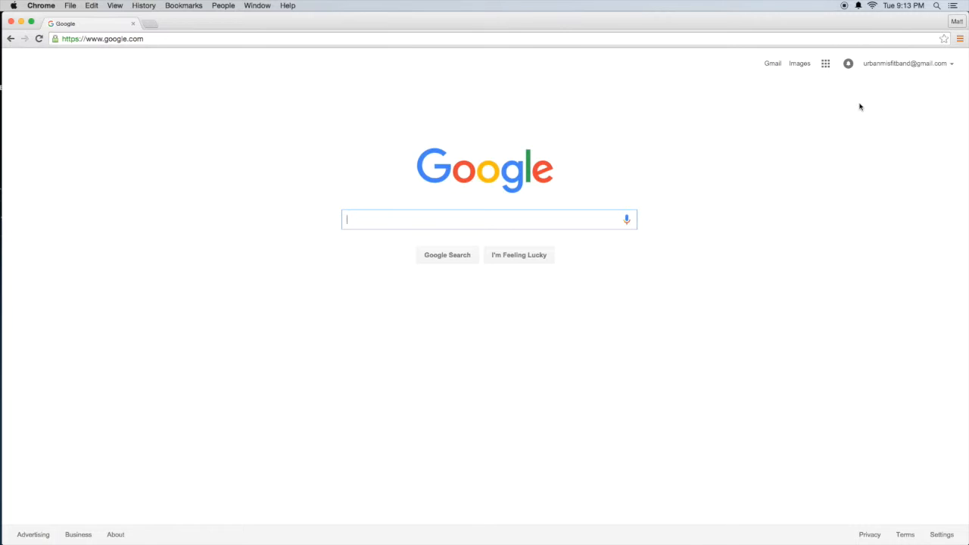
- Go to Gmail and open Google Calendar from its list of Google apps
left_click(772, 64)
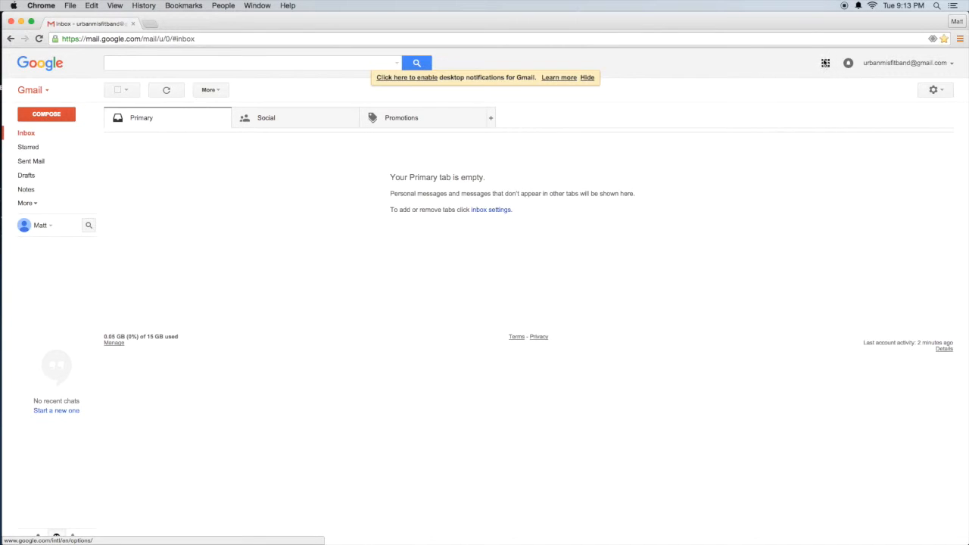
left_click(825, 65)
left_click(809, 63)
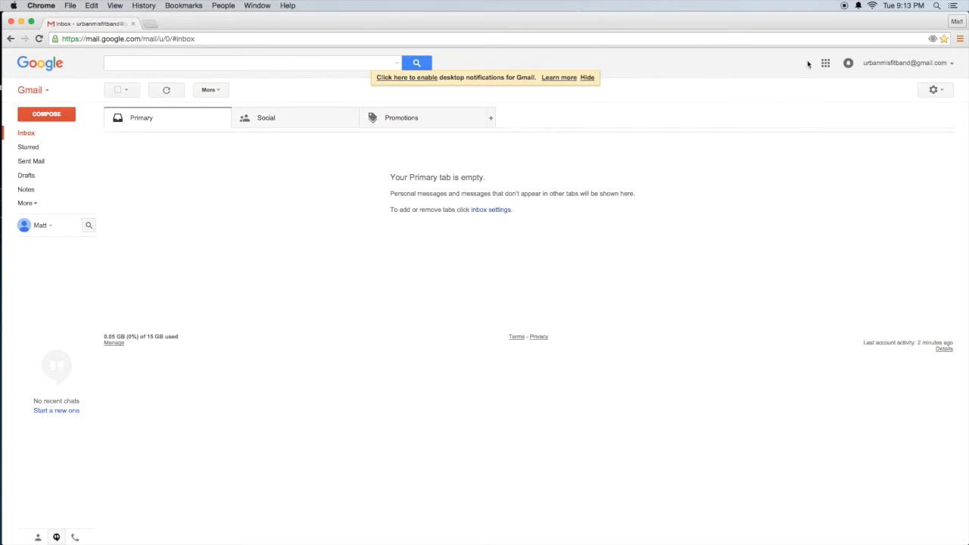
left_click(825, 63)
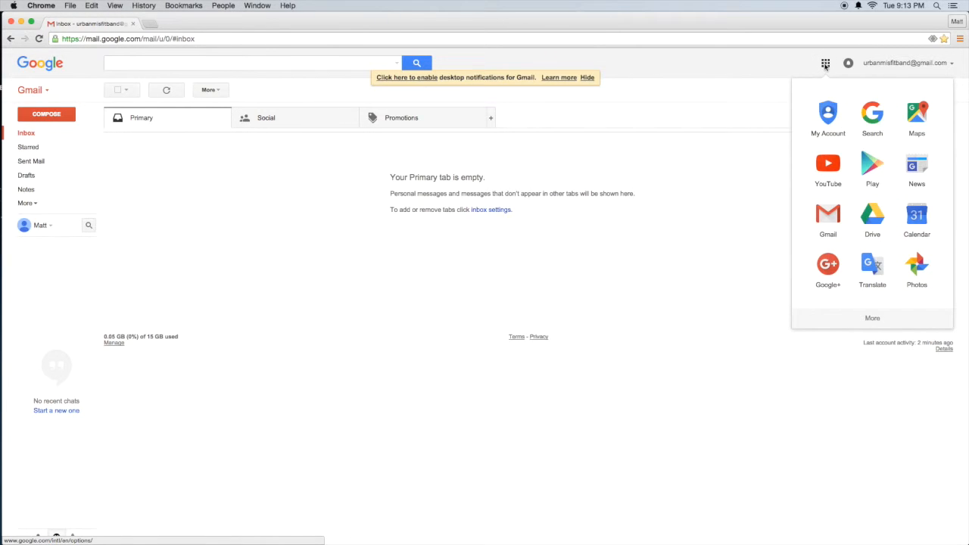
scroll(926, 217, "down", 1)
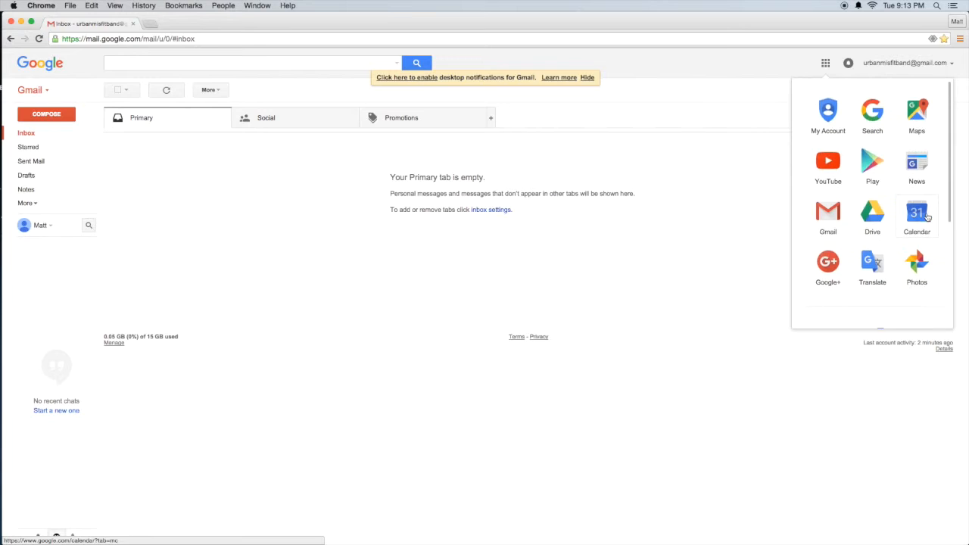
left_click(926, 217)
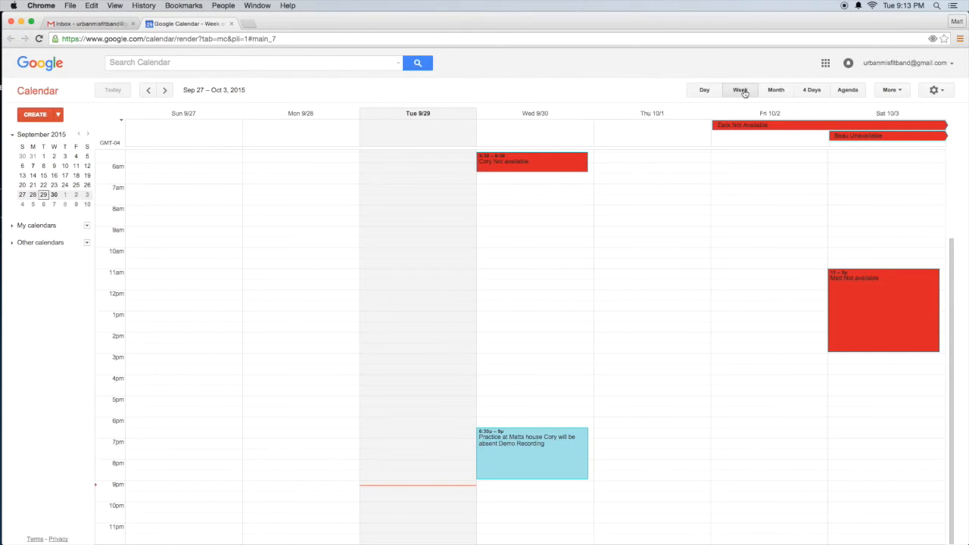
- Show the calendar in month view for October 2015
left_click(775, 93)
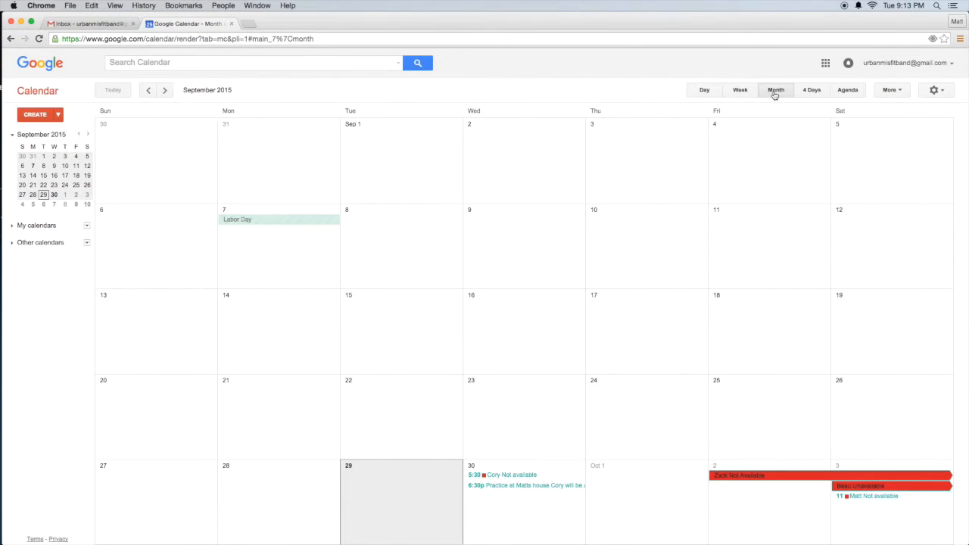
left_click(745, 92)
left_click(776, 93)
scroll(735, 218, "down", 1)
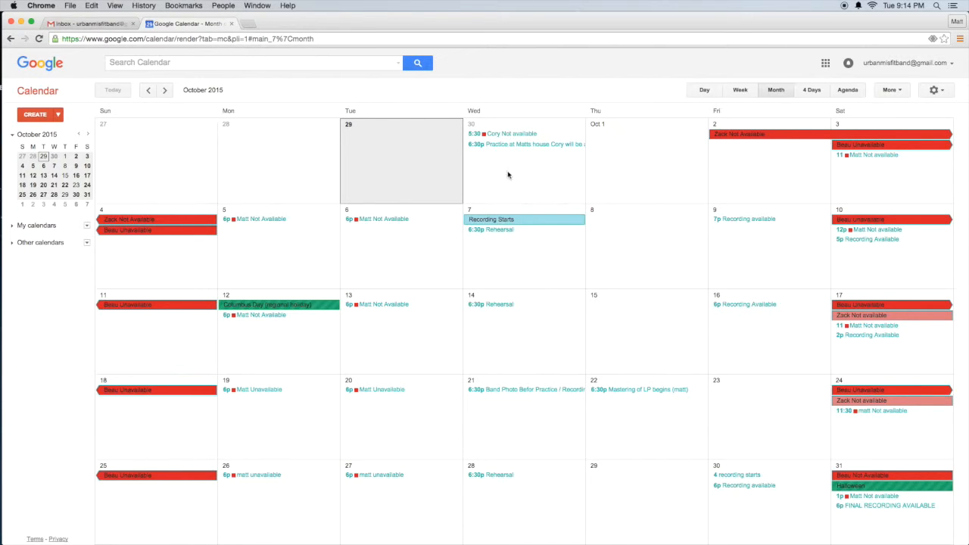
scroll(583, 201, "up", 2)
scroll(575, 224, "down", 1)
- View the full details of the 6:30pm practice event on September 30, and return to the month calendar
left_click(507, 149)
left_click(520, 171)
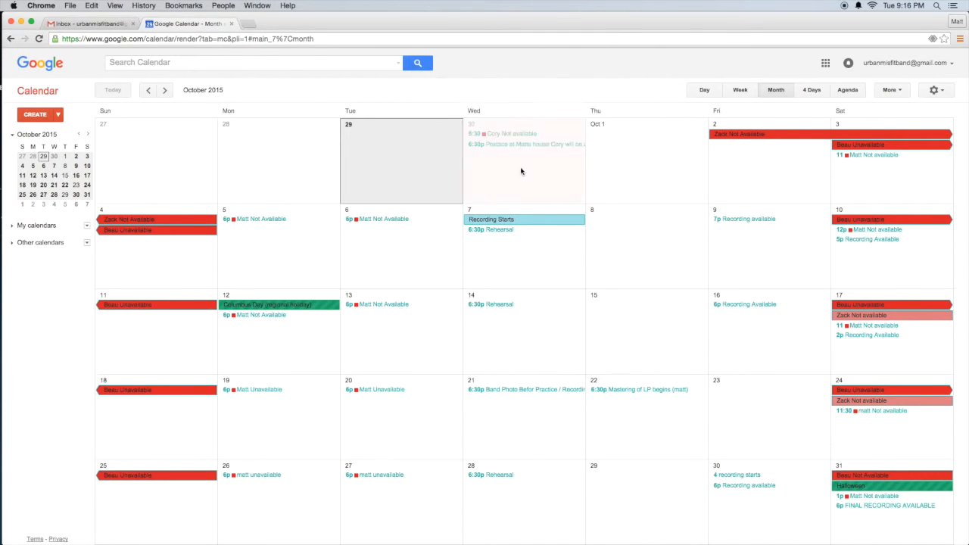
left_click(616, 94)
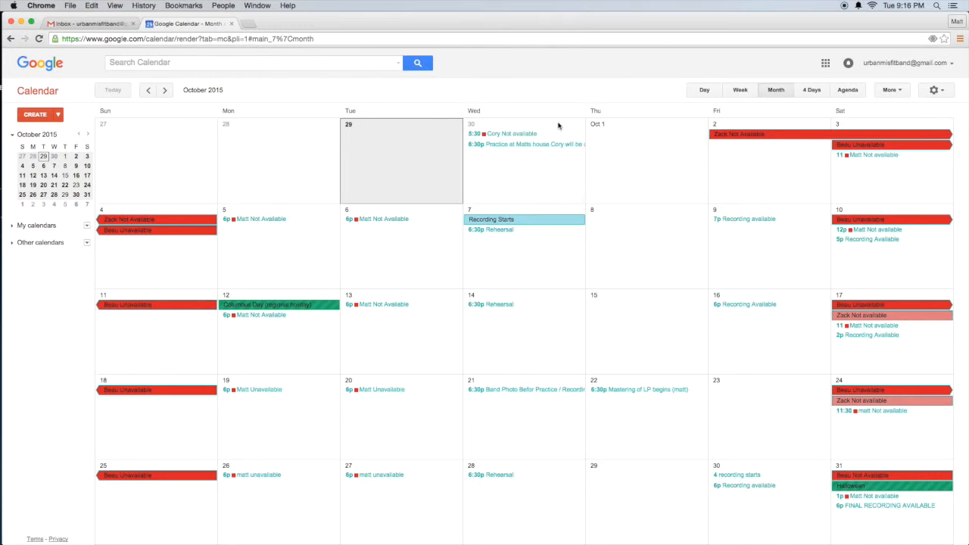
left_click(515, 149)
left_click(582, 130)
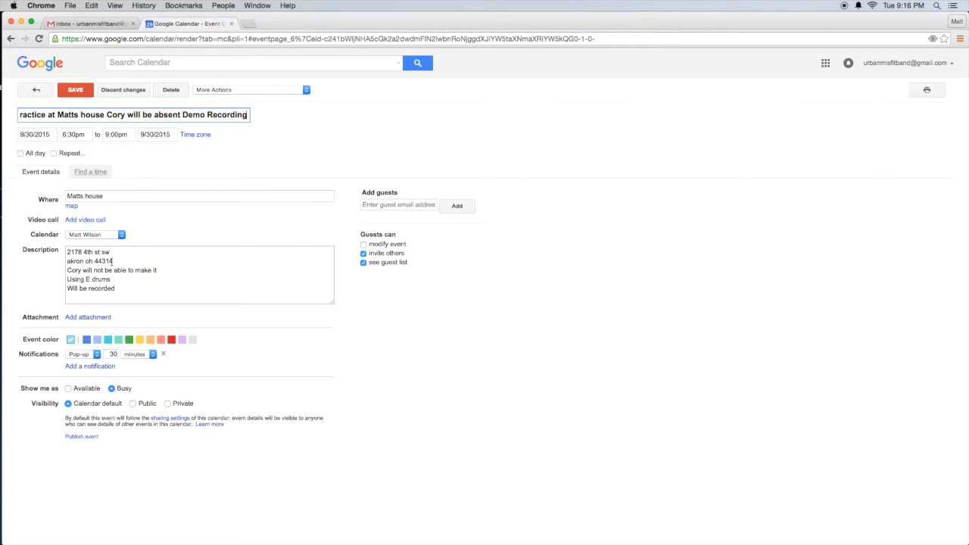
left_click(35, 89)
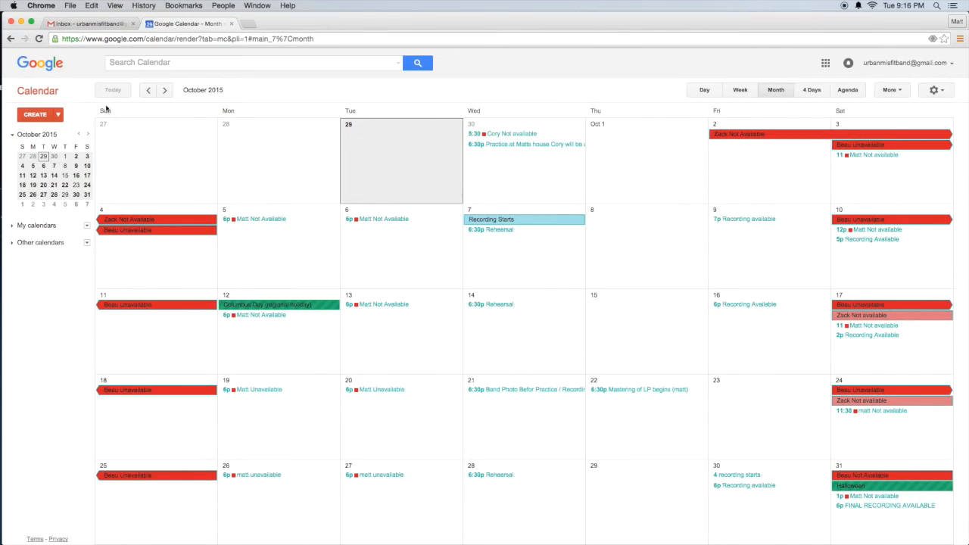
- In week view, create an event titled "test" on Thursday, October 1, from 1pm to 2pm
scroll(453, 191, "up", 1)
scroll(485, 199, "down", 1)
left_click(738, 91)
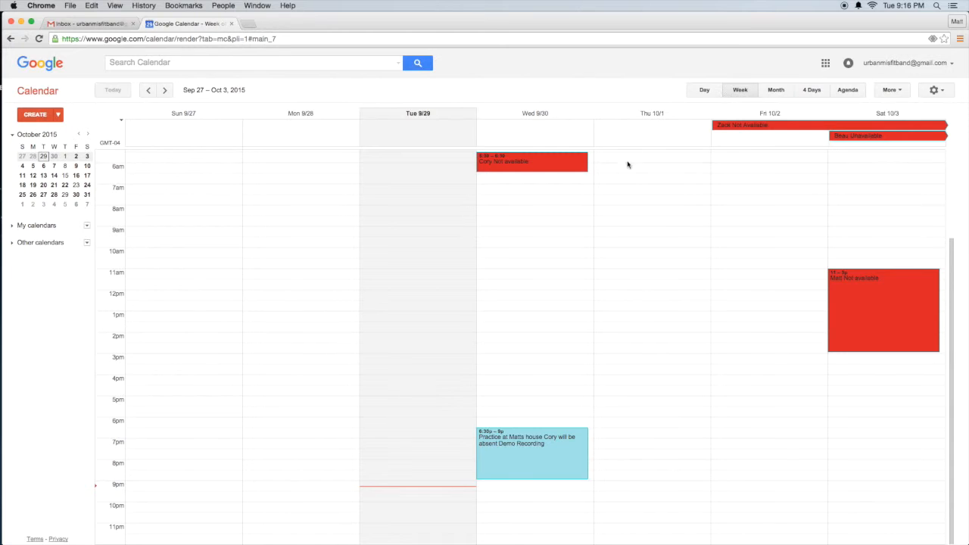
left_click(623, 316)
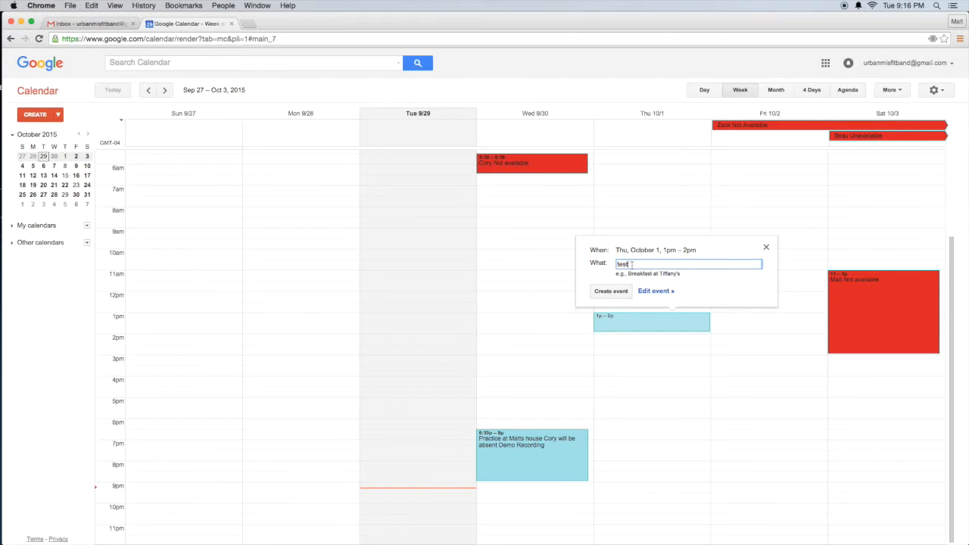
left_click(612, 296)
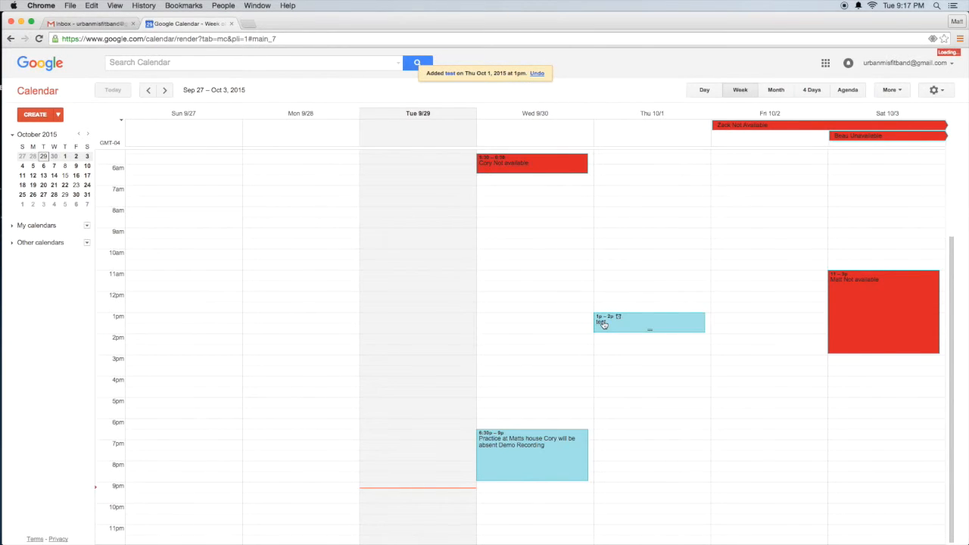
- Open the "test" event's details, look through its time and description fields, and delete the event
left_click(602, 325)
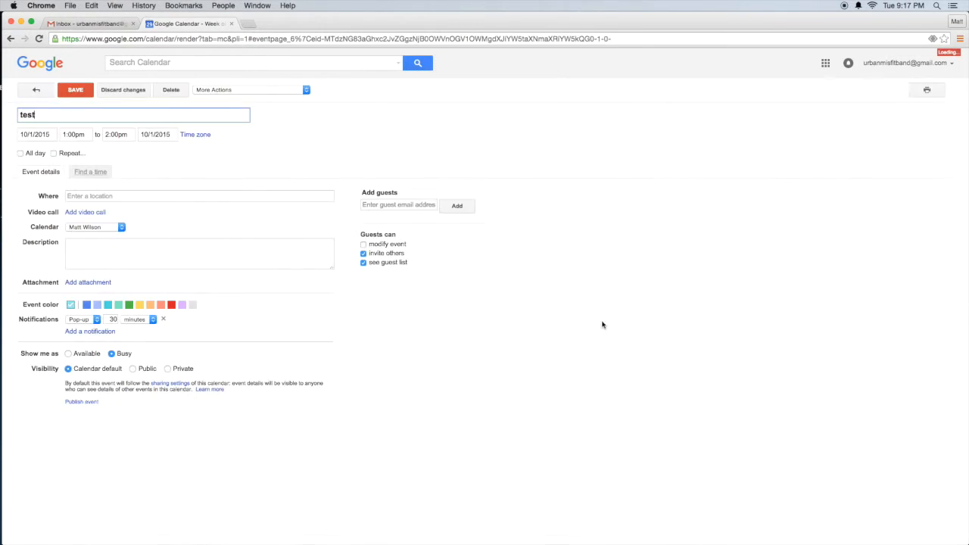
left_click(76, 134)
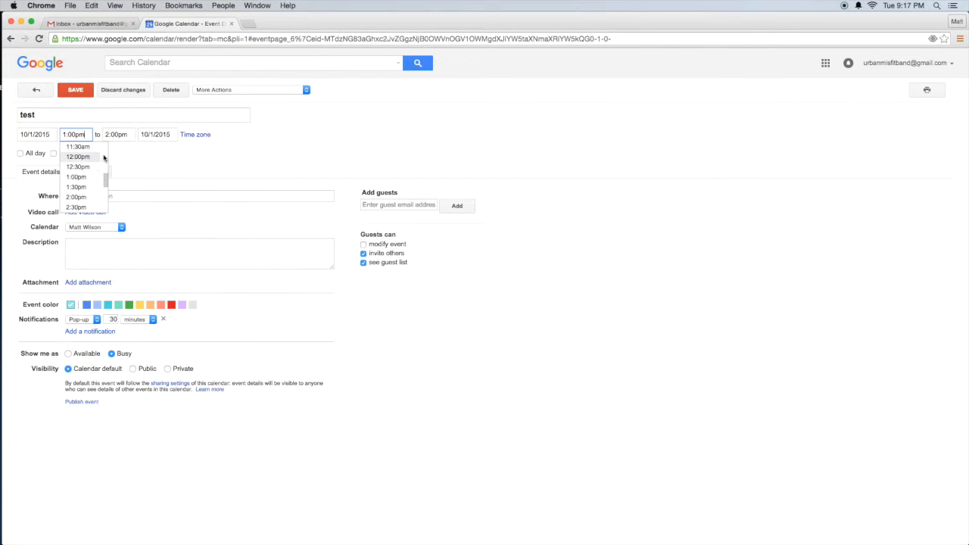
left_click(118, 134)
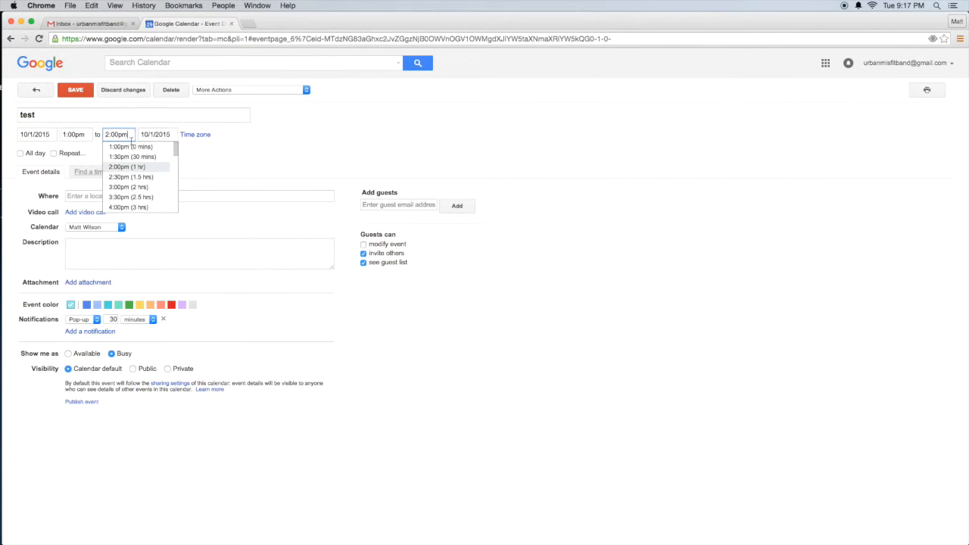
left_click(112, 258)
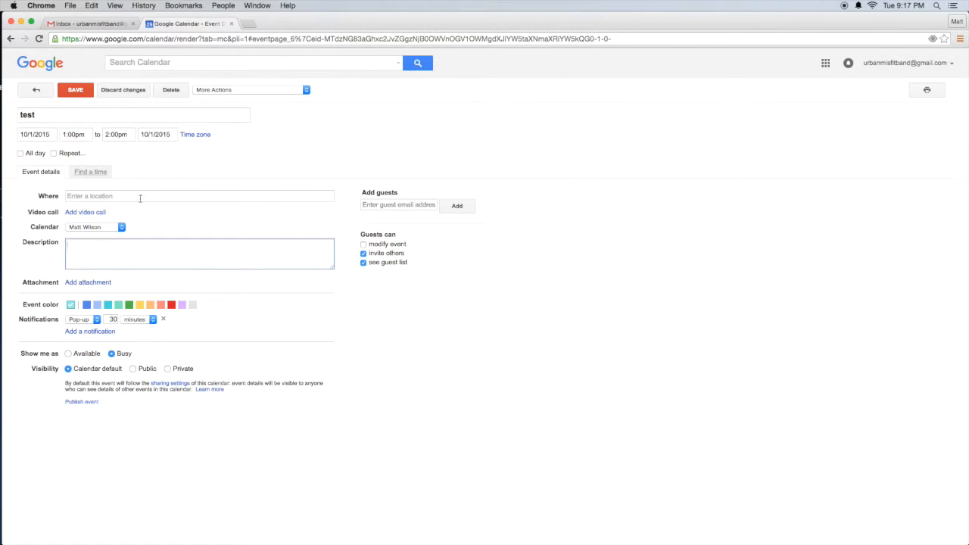
left_click(171, 89)
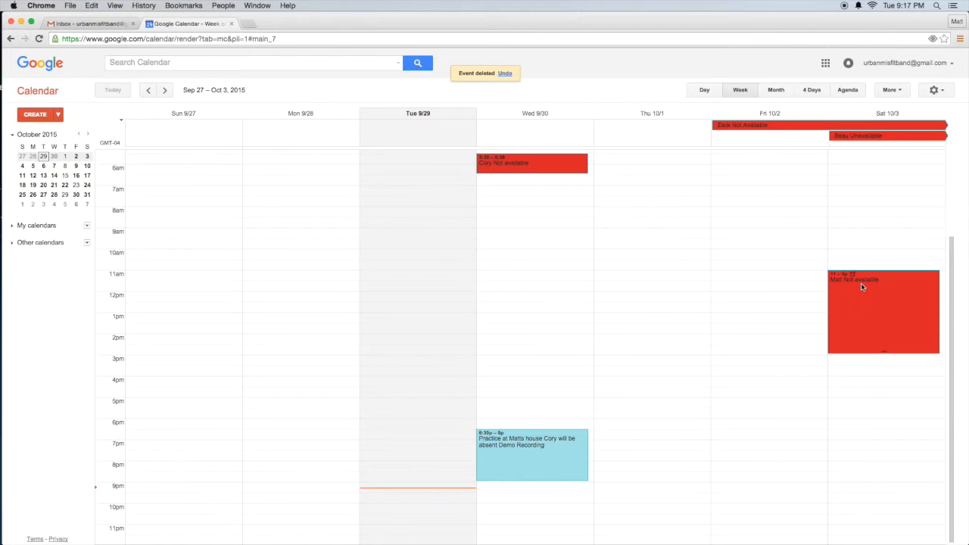
- Show the calendar in month view for November 2015
left_click(776, 89)
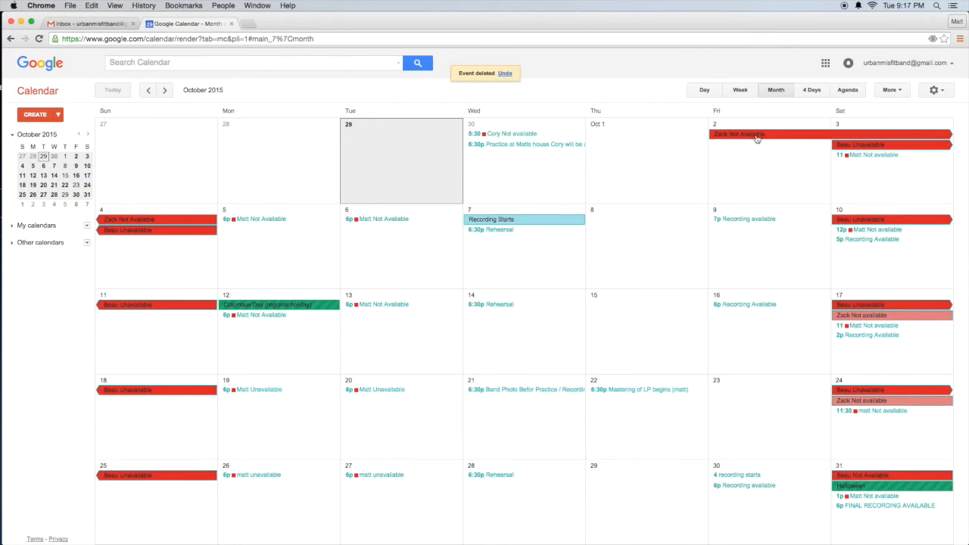
left_click(87, 135)
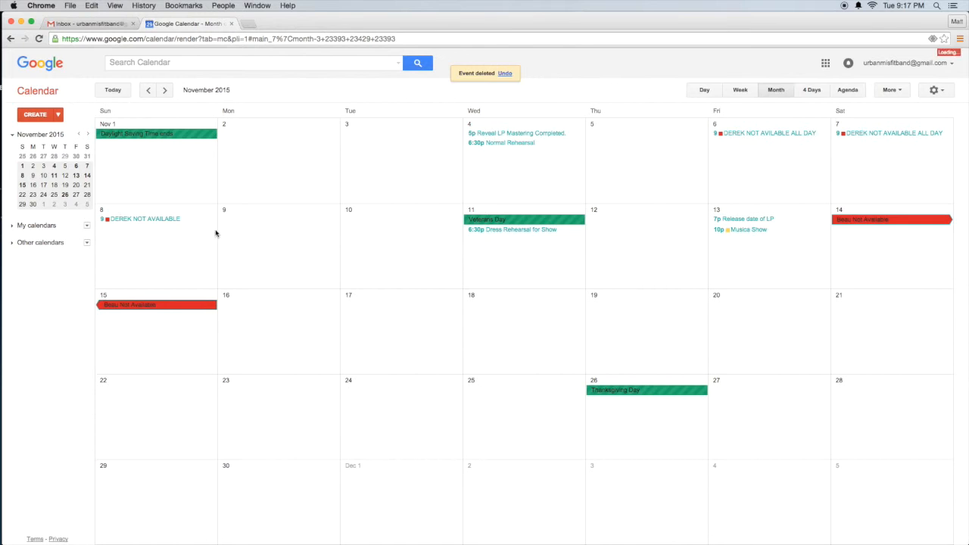
- Return the month view to October 2015 and check the details of the 6pm unavailability event on October 13
scroll(296, 247, "down", 1)
scroll(296, 247, "up", 1)
scroll(297, 247, "up", 1)
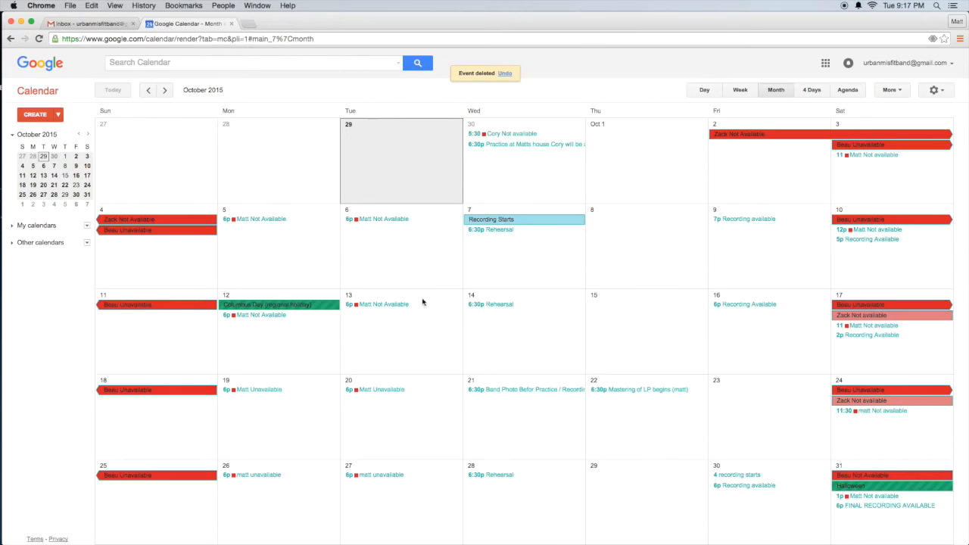
left_click(375, 305)
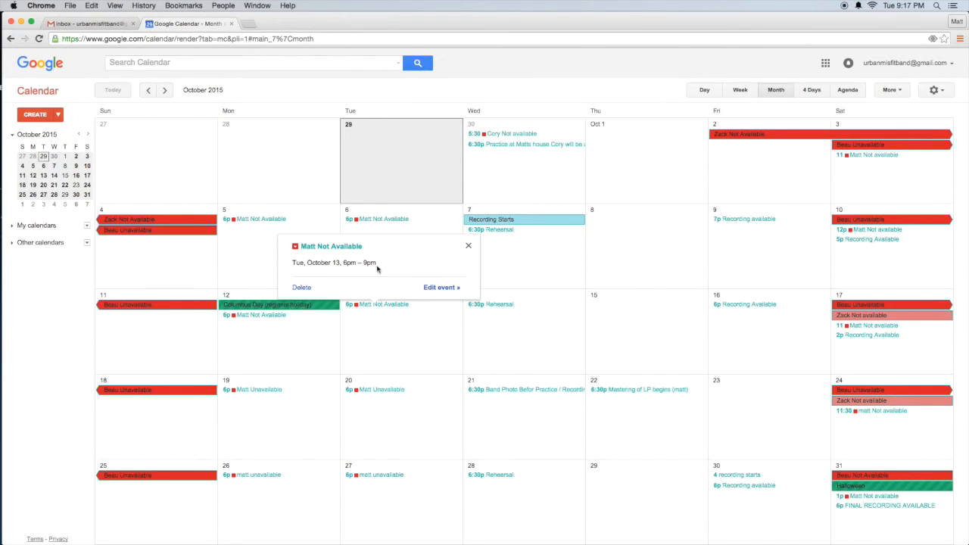
left_click(469, 247)
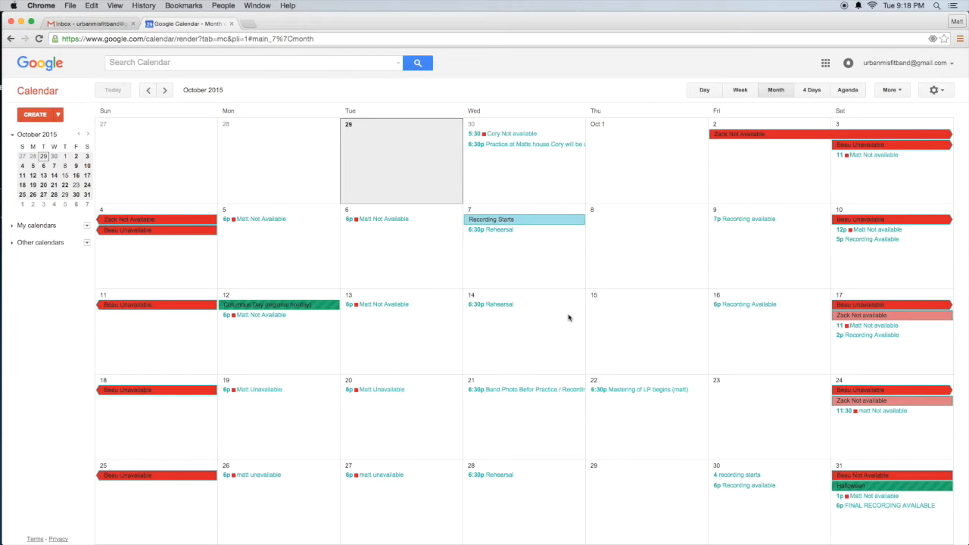
- Add the line "Start rehearsal of Freedom/ Girl" to the description of the October 14 Rehearsal event and save it
left_click(500, 304)
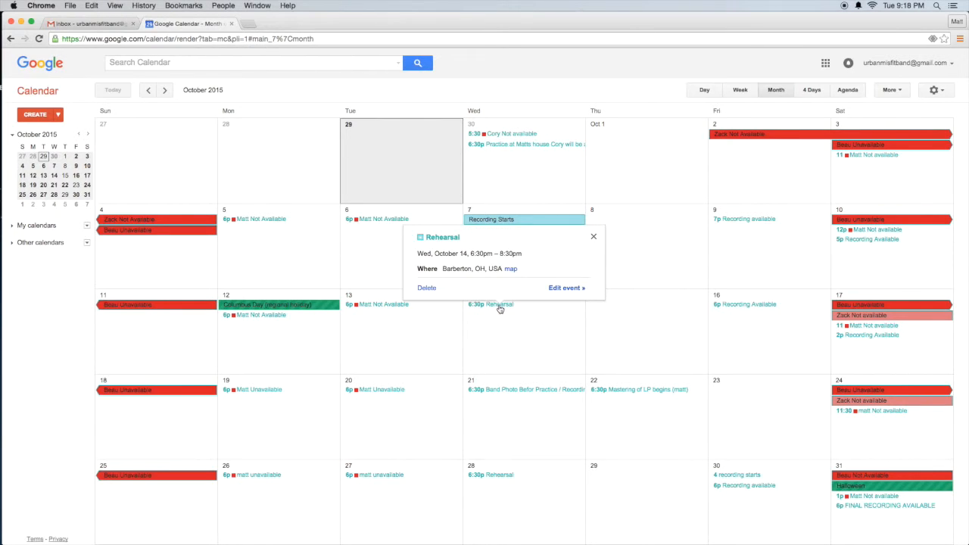
left_click(564, 287)
left_click(184, 271)
key("Return")
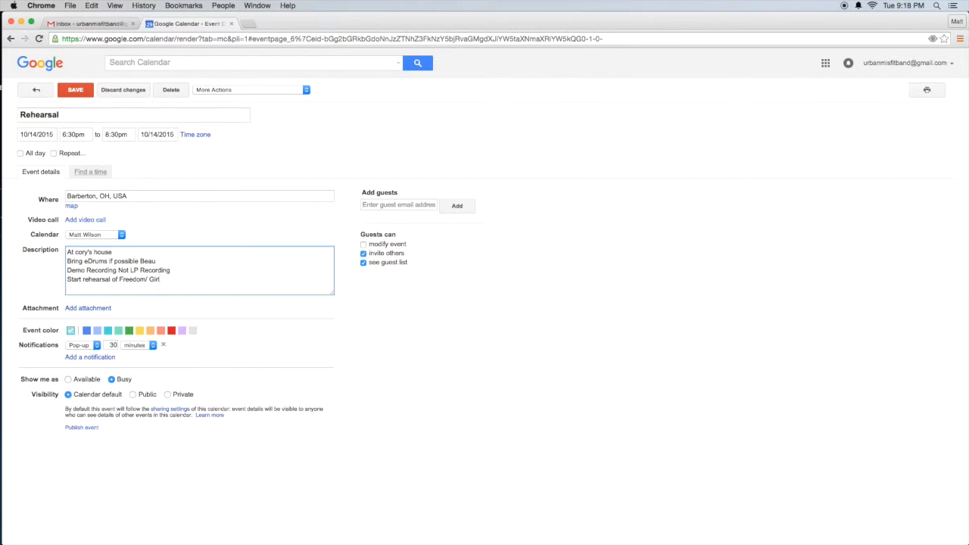
left_click(83, 93)
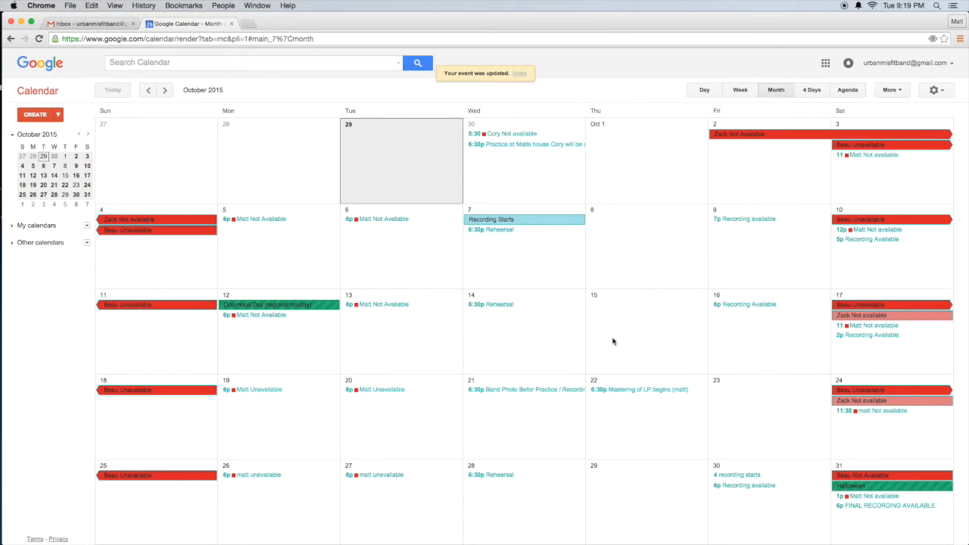
- Open the account's Google Drive
left_click(825, 64)
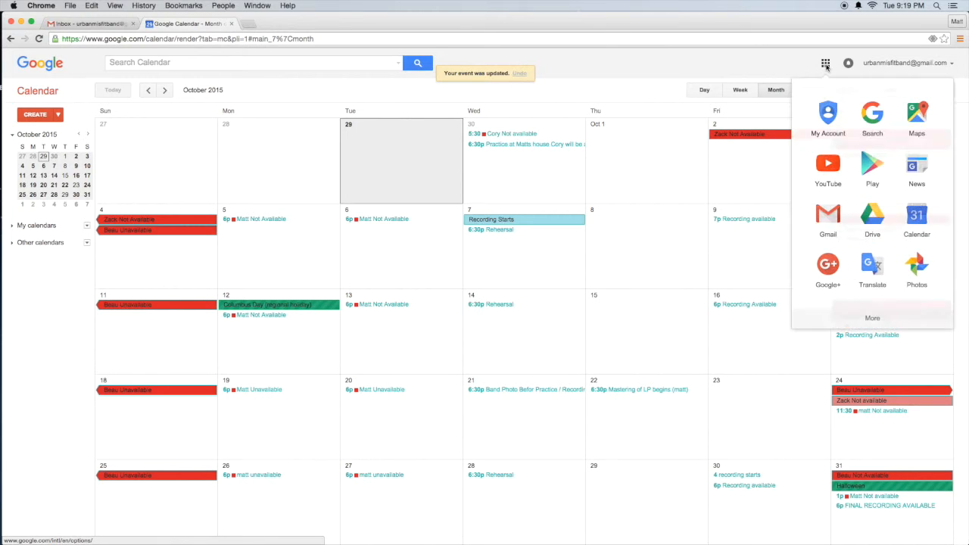
left_click(880, 217)
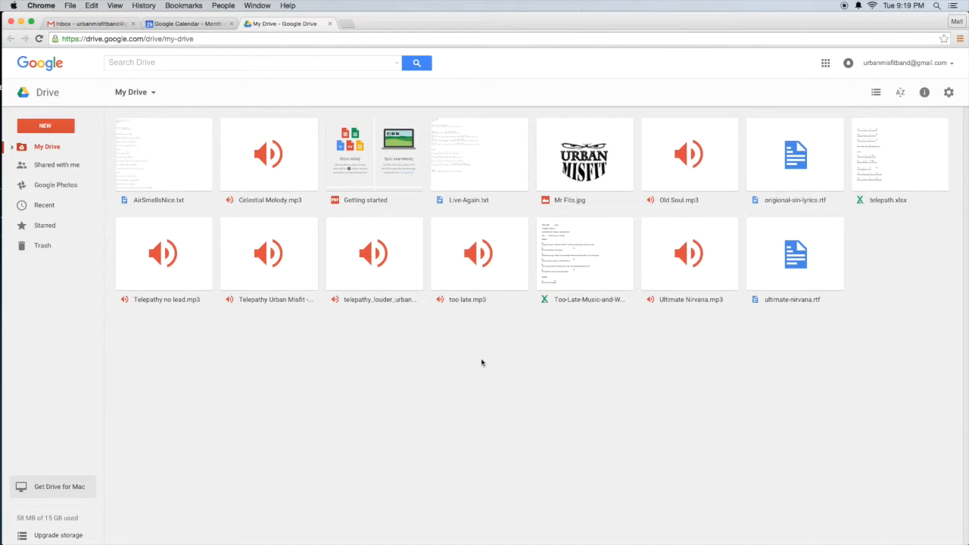
- Move the browser window aside to uncover the desktop and place the Urban Misfit folder lower down, away from the other folders
left_click_drag(385, 26, 503, 50)
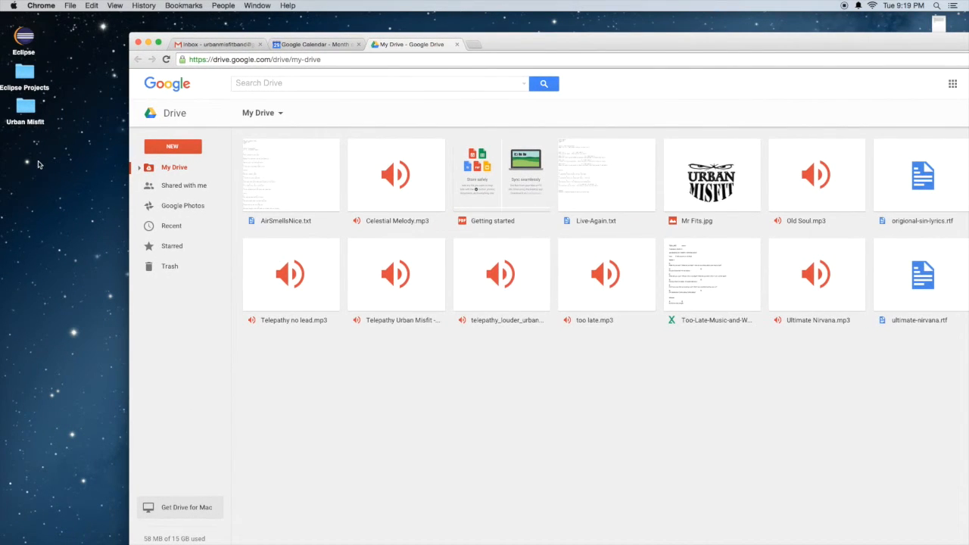
left_click_drag(34, 165, 396, 421)
left_click_drag(31, 112, 48, 213)
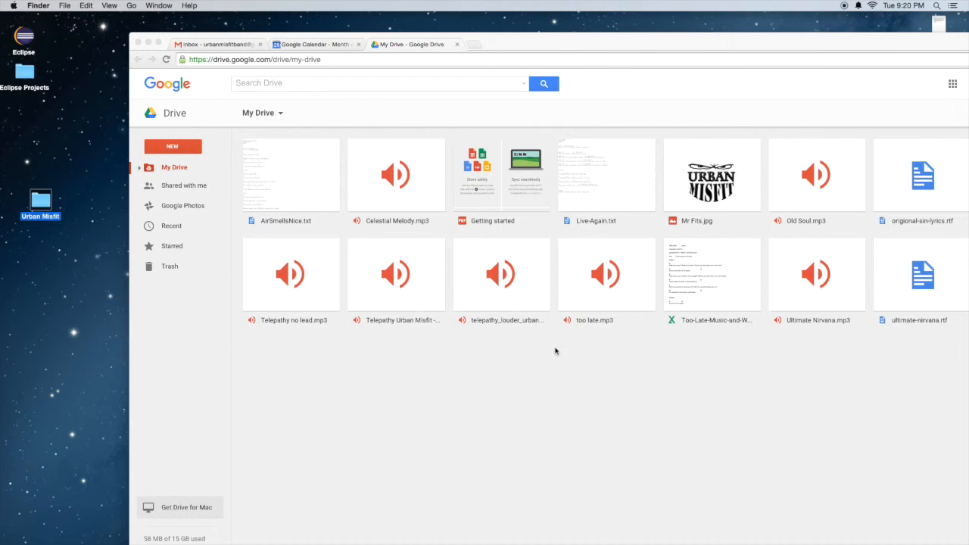
- Move the browser window back so that Google Drive fills the screen
double_click(744, 41)
left_click_drag(627, 29, 613, 25)
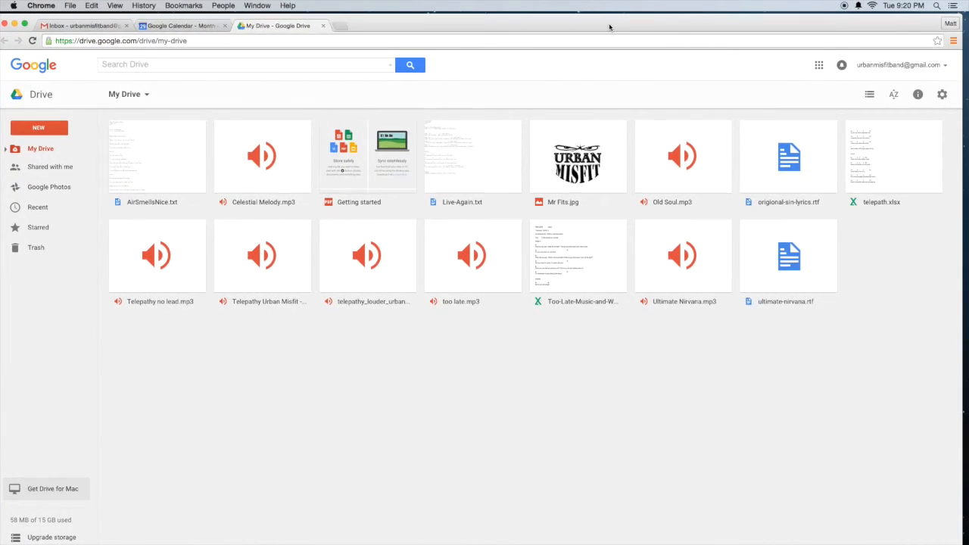
left_click_drag(613, 25, 617, 25)
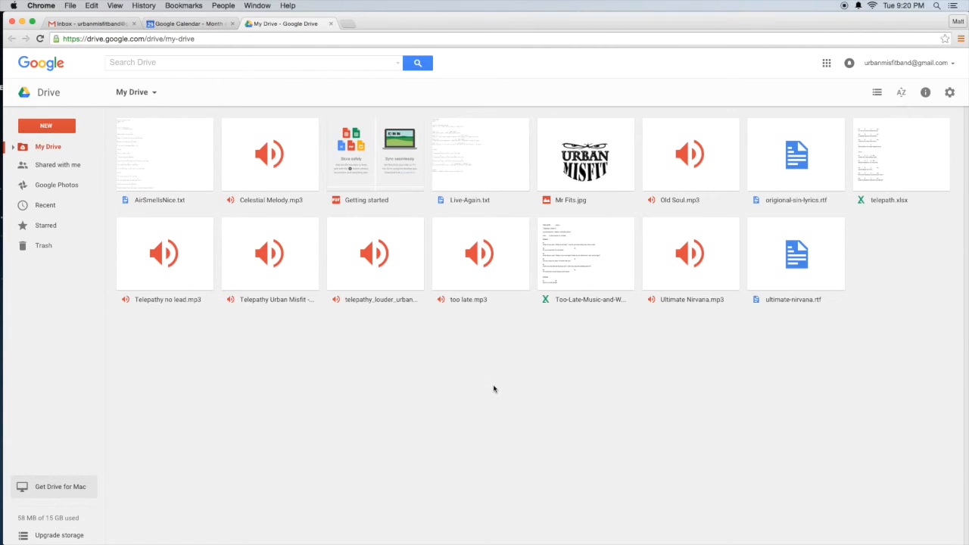
- Show the October calendar again, and return to the files in My Drive
left_click(189, 24)
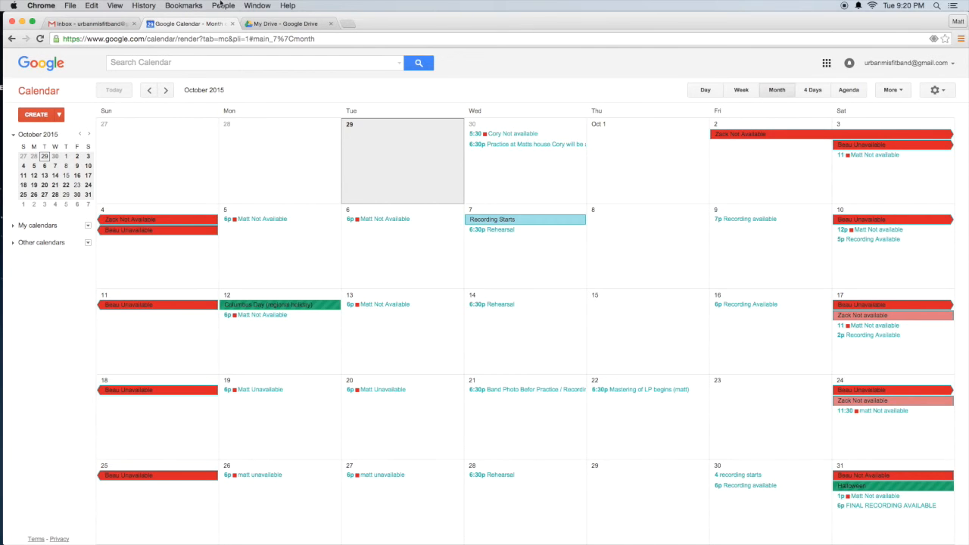
left_click(254, 25)
left_click(201, 26)
left_click(315, 20)
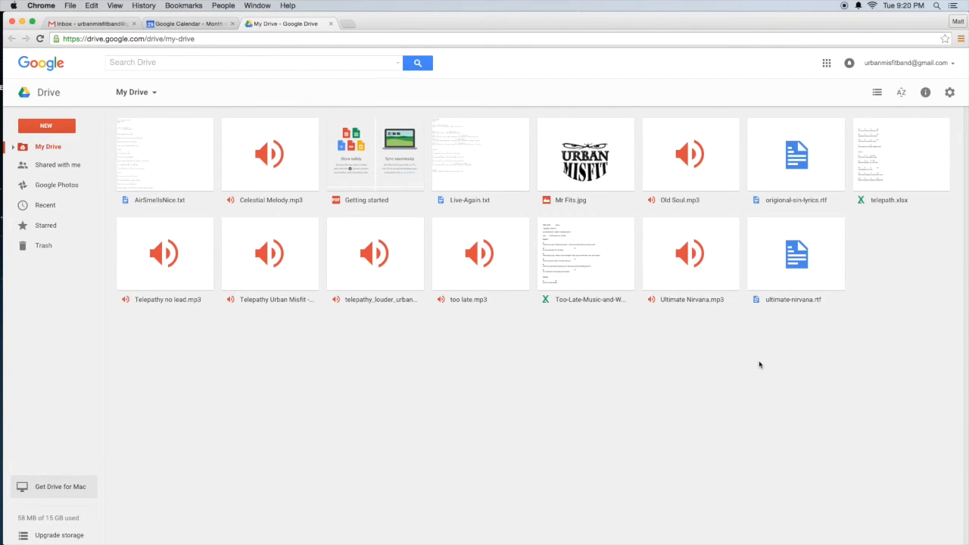
- Go back to Google Calendar and browse the neighbouring months, ending on November 2015
left_click(165, 24)
key("n")
key("n")
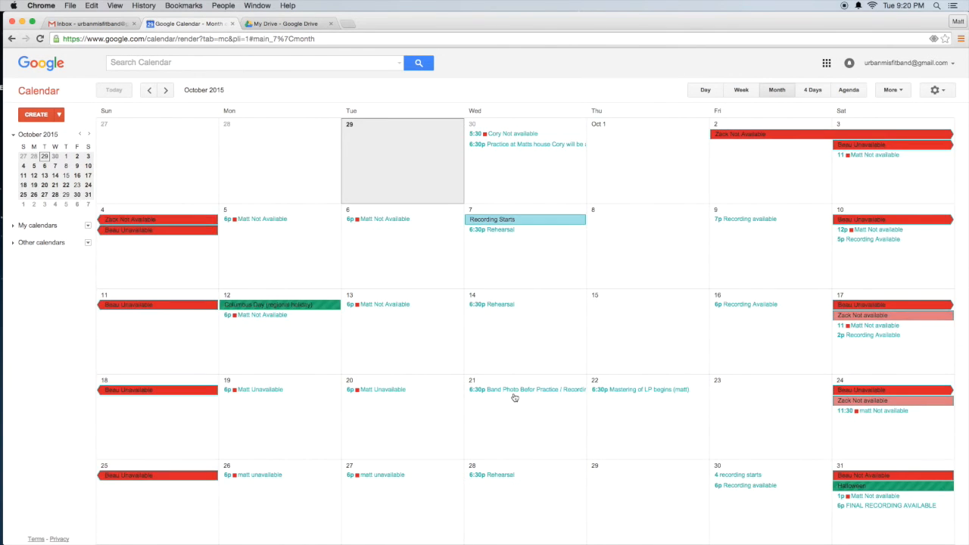
key("n")
key("p")
key("p")
scroll(647, 347, "down", 1)
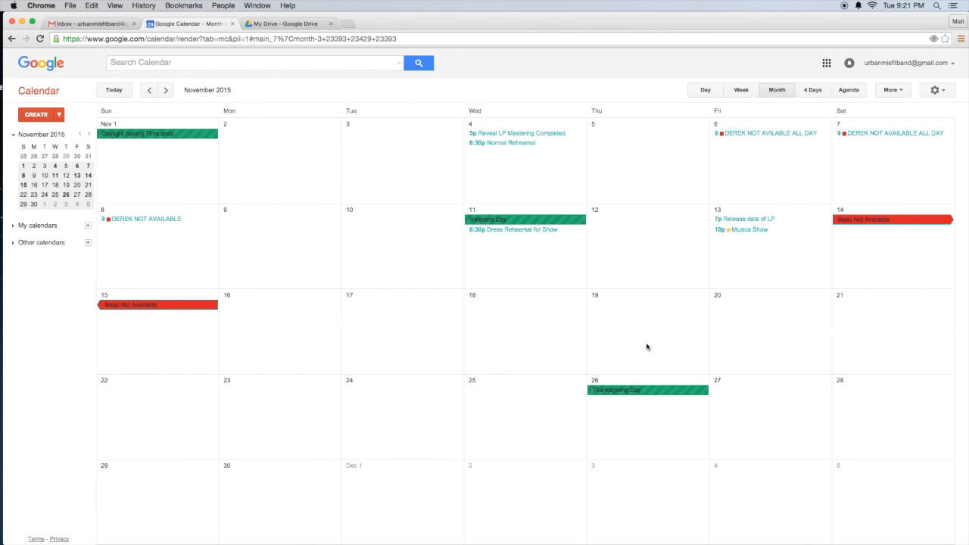